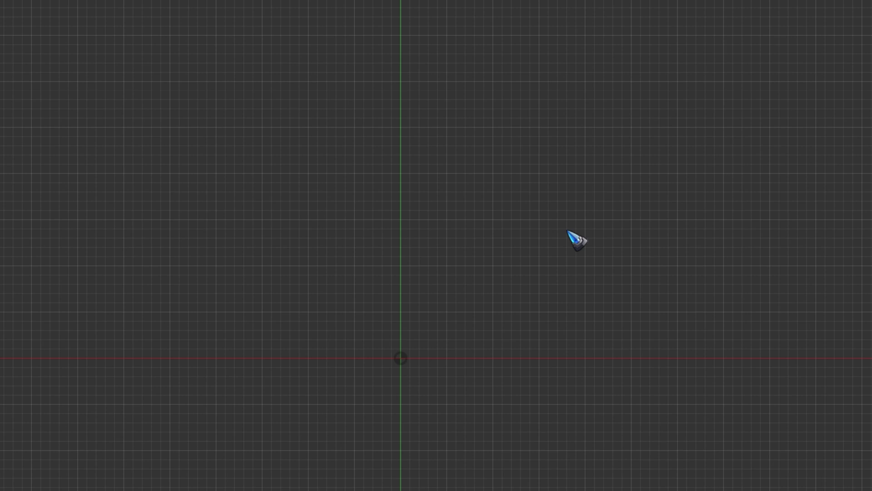
# Step: Draw a 140 mm horizontal line at 0 degrees, starting left of the vertical axis
pyautogui.press('l')
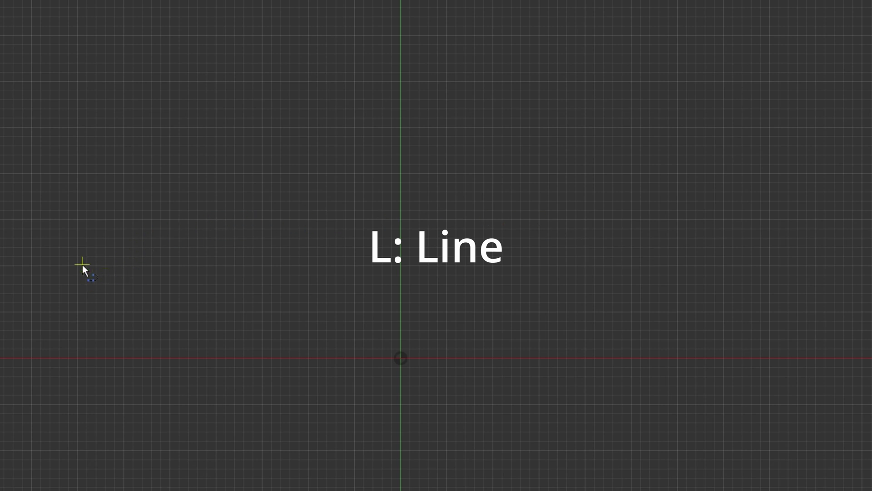
pyautogui.click(77, 312)
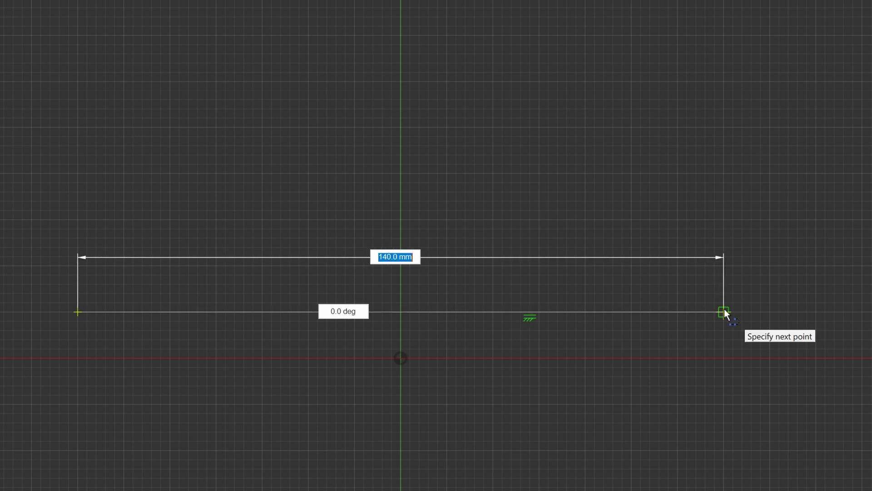
pyautogui.click(724, 312)
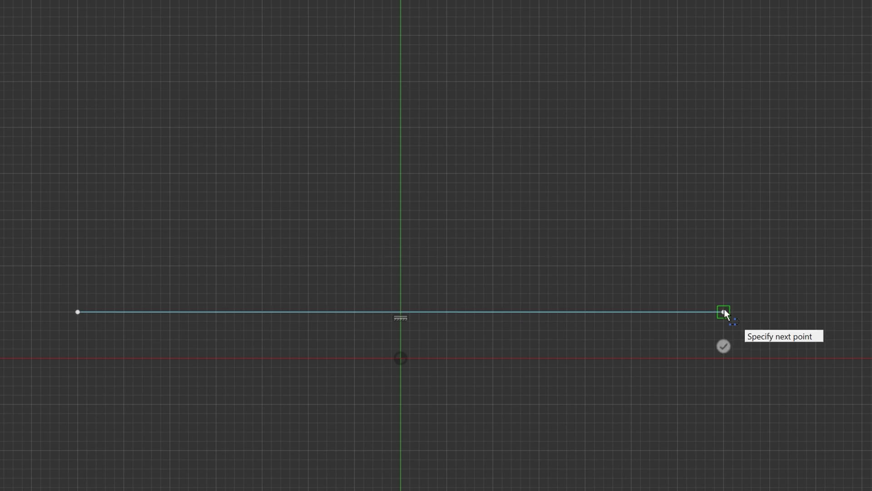
# Step: End the line and add a 140 mm length dimension placed above it
pyautogui.press('d')
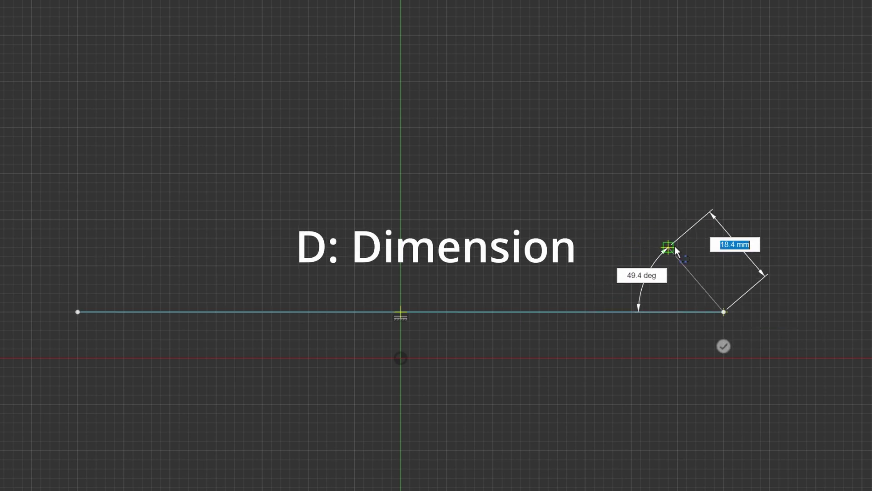
pyautogui.click(724, 346)
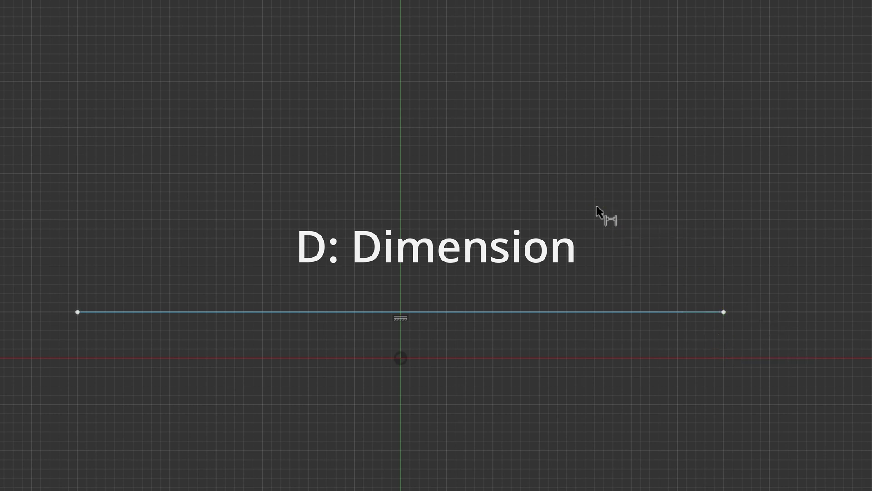
pyautogui.click(363, 311)
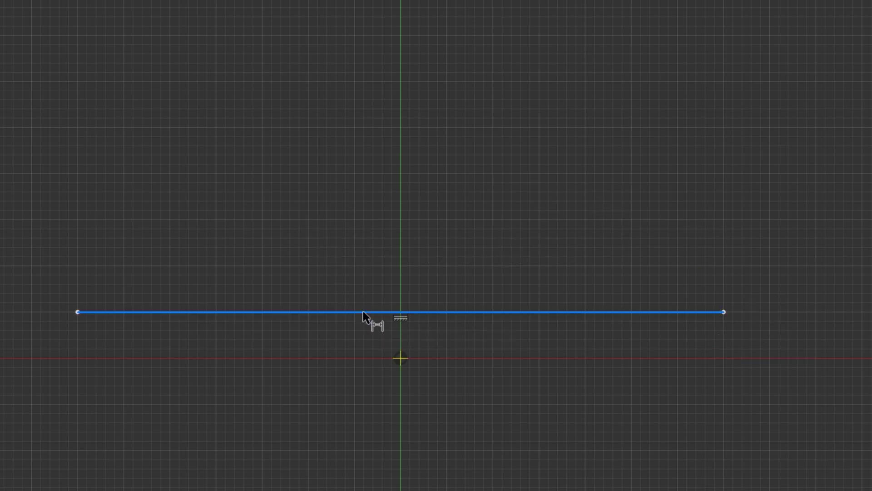
pyautogui.click(390, 248)
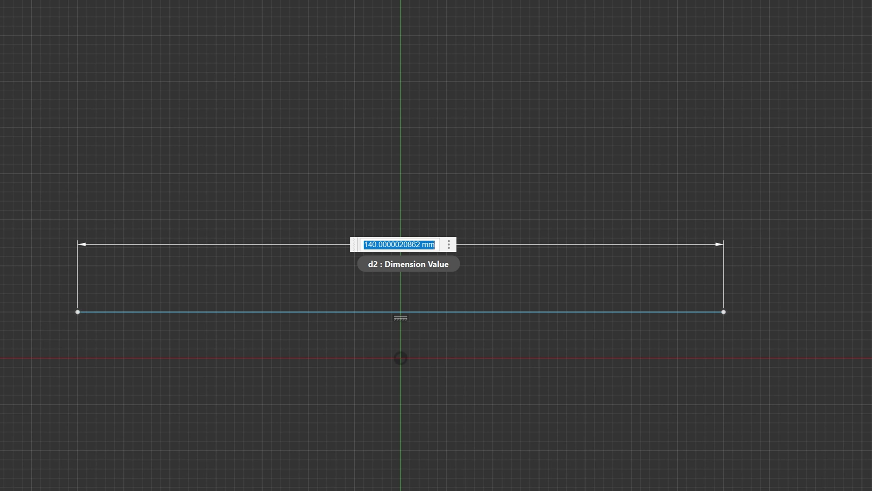
pyautogui.write('140')
pyautogui.press('Return')
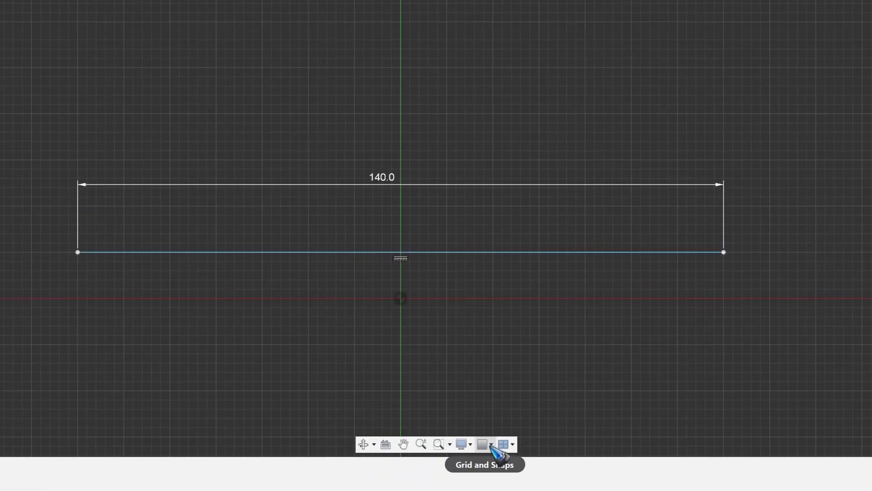
# Step: Open Grid Settings from the Grid and Snaps menu in the navigation bar
pyautogui.click(491, 445)
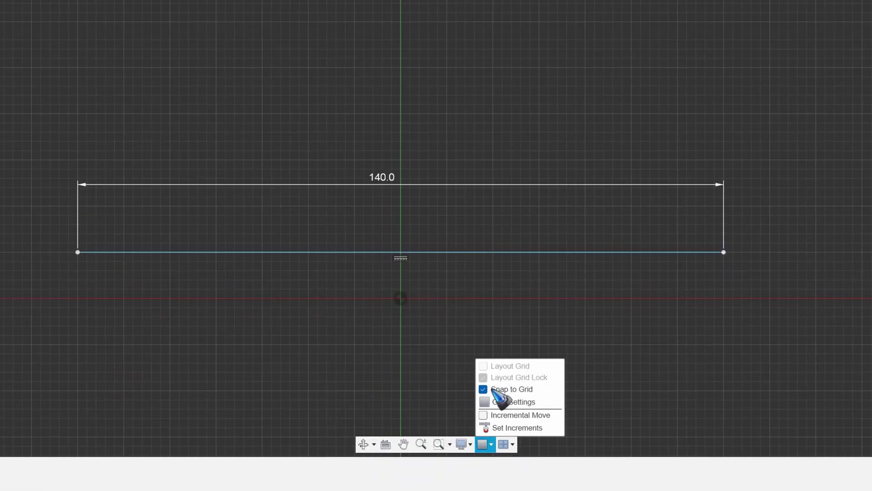
pyautogui.click(513, 402)
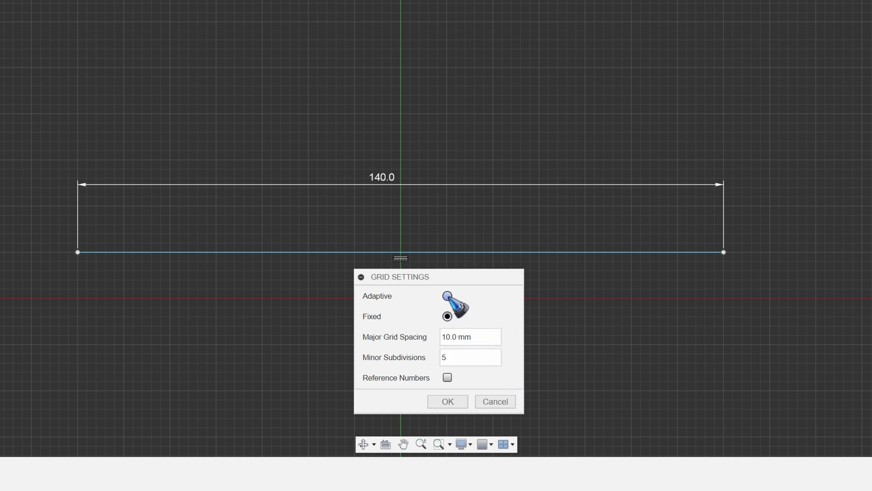
# Step: Try an Adaptive grid, then return to Fixed 10.0 mm spacing with Reference Numbers on
pyautogui.click(447, 295)
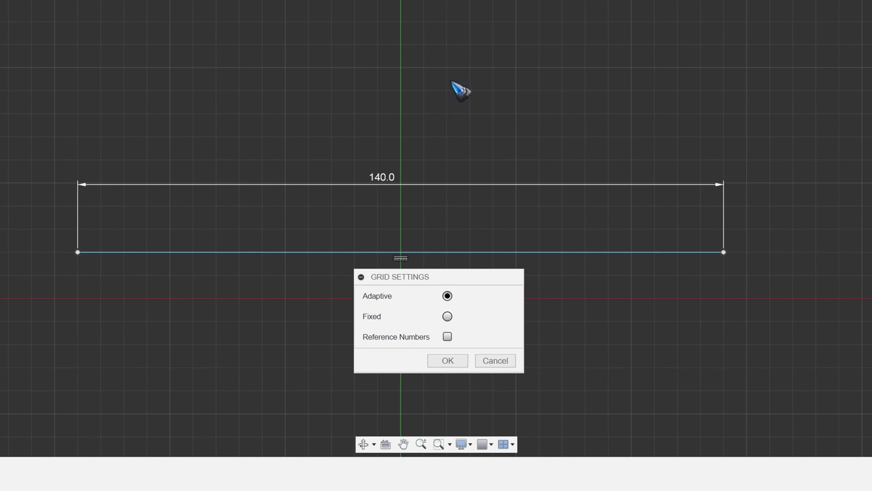
pyautogui.scroll(-5, 452, 83)
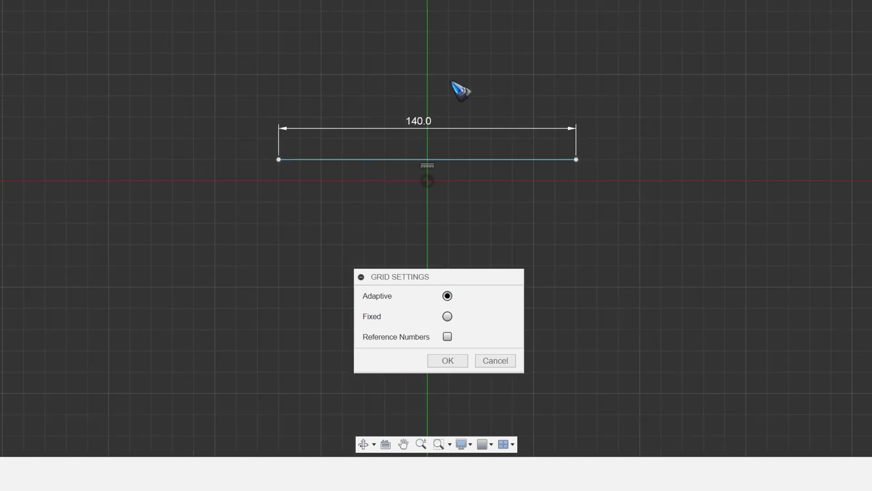
pyautogui.scroll(-4, 452, 83)
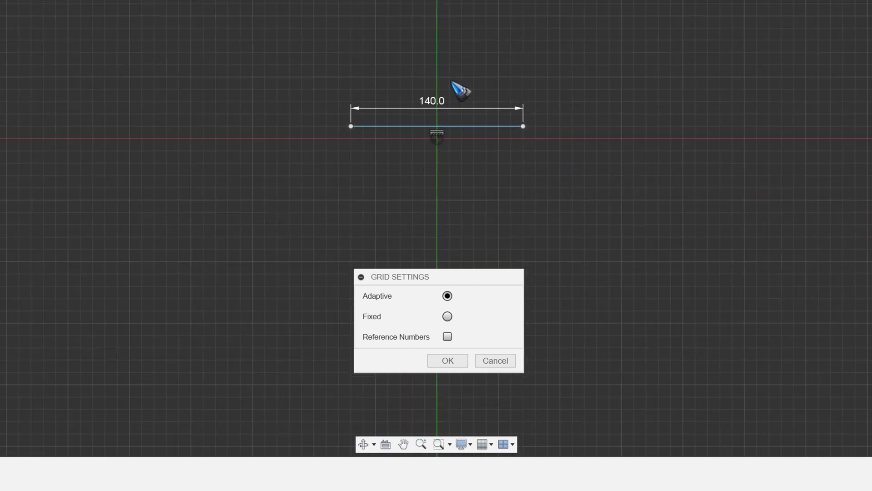
pyautogui.scroll(6, 452, 83)
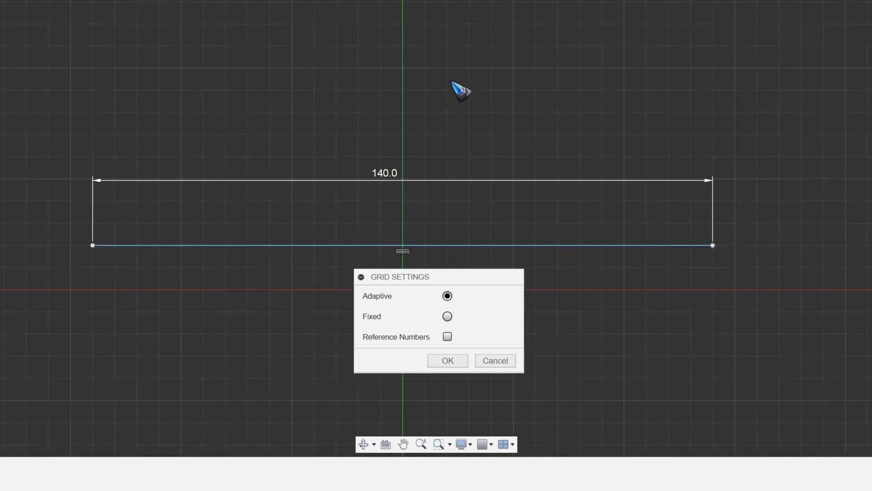
pyautogui.click(447, 316)
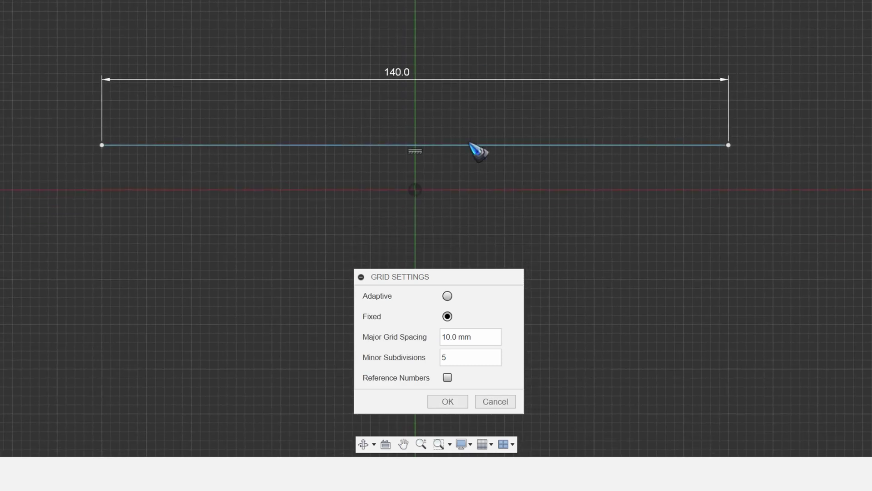
pyautogui.click(448, 377)
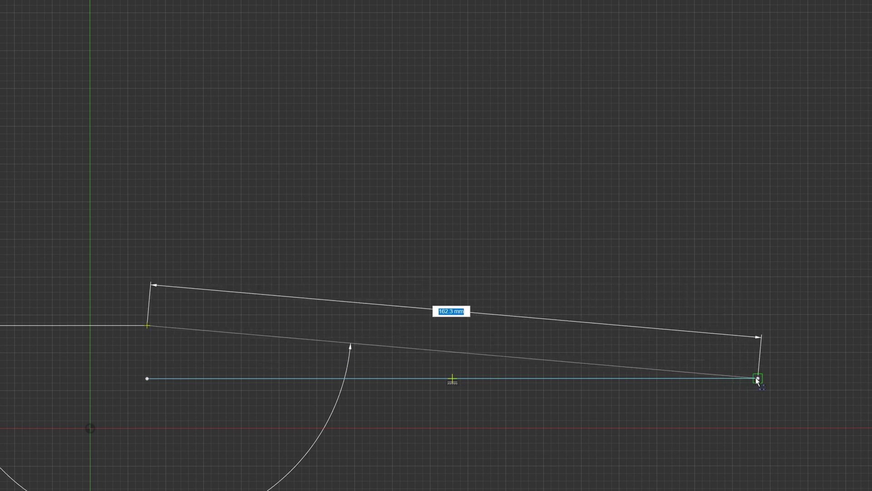
# Step: Finish the second horizontal line above the first line's right end and end the chain
pyautogui.click(756, 330)
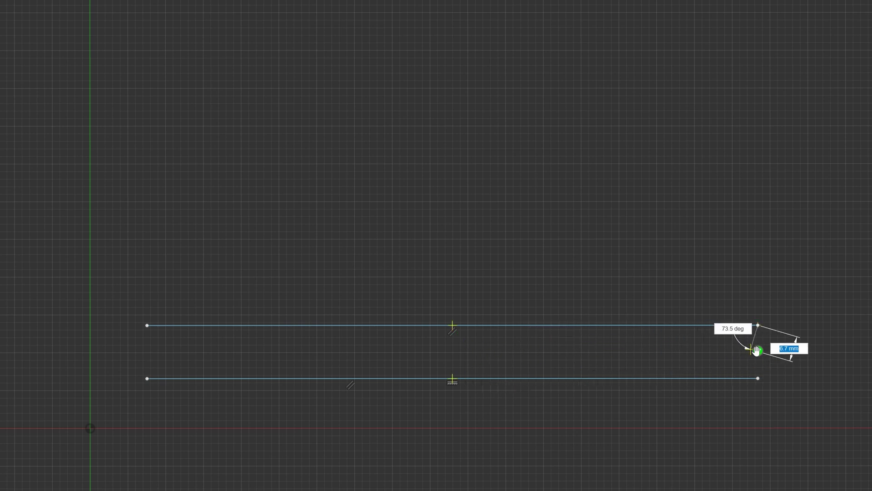
pyautogui.click(758, 351)
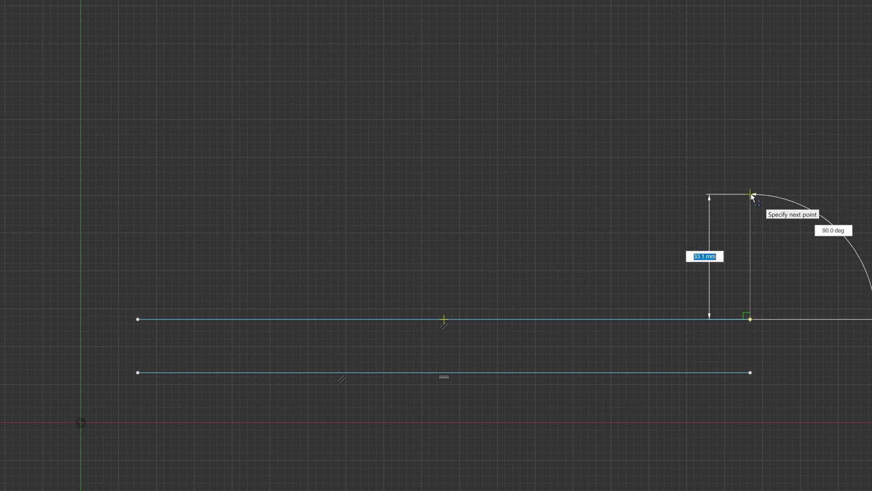
# Step: Complete the vertical right wall line at its top point and finish it
pyautogui.click(750, 195)
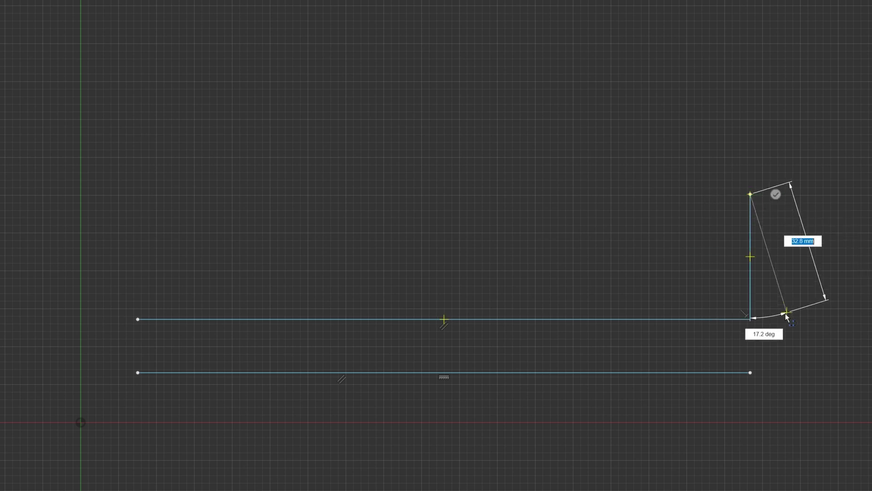
pyautogui.click(775, 194)
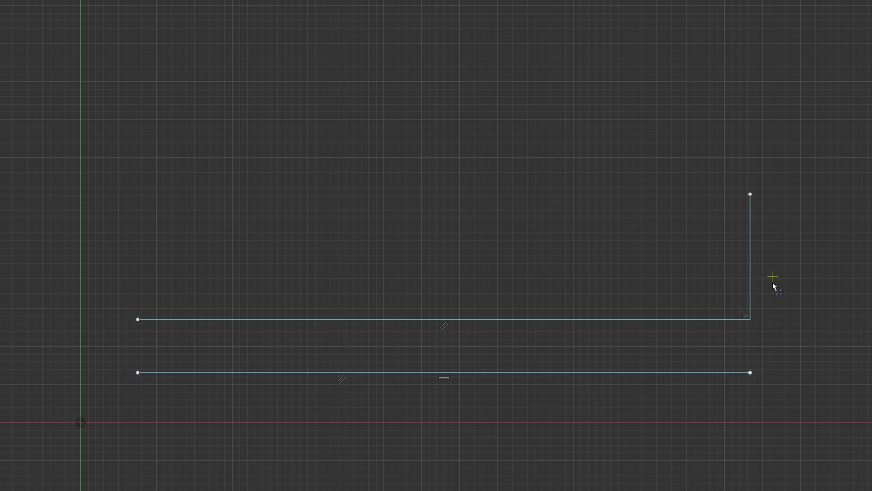
# Step: Draw the right roof slope to a central peak, the left slope, and the left wall closing the outline
pyautogui.click(750, 194)
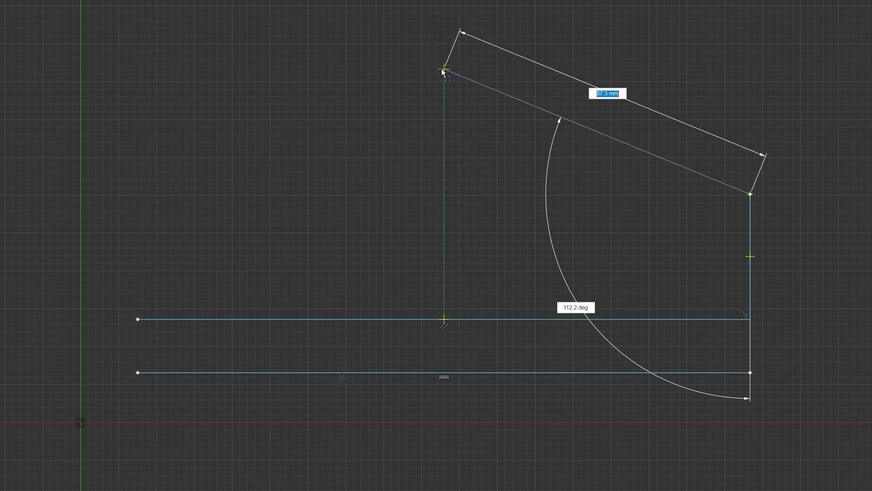
pyautogui.click(444, 70)
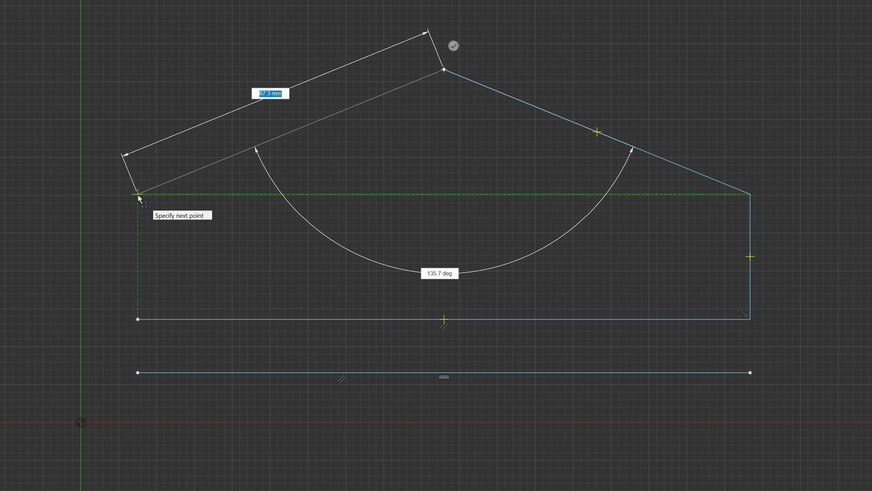
pyautogui.click(138, 195)
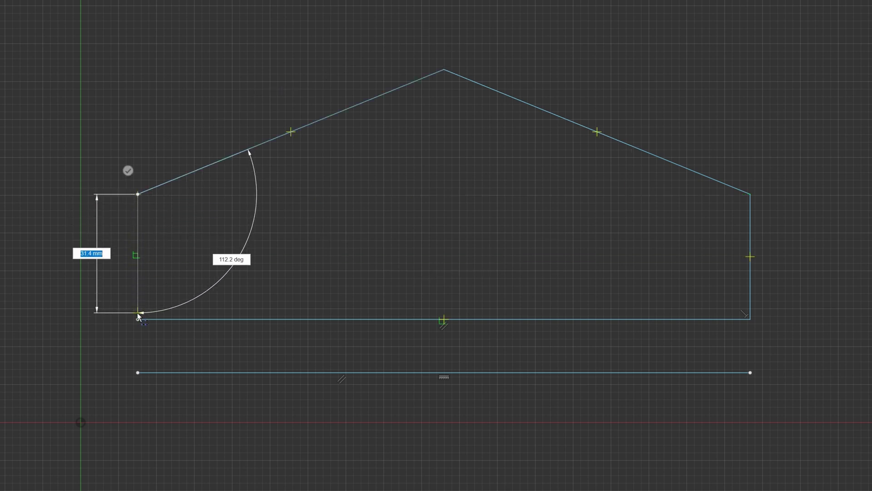
pyautogui.click(138, 319)
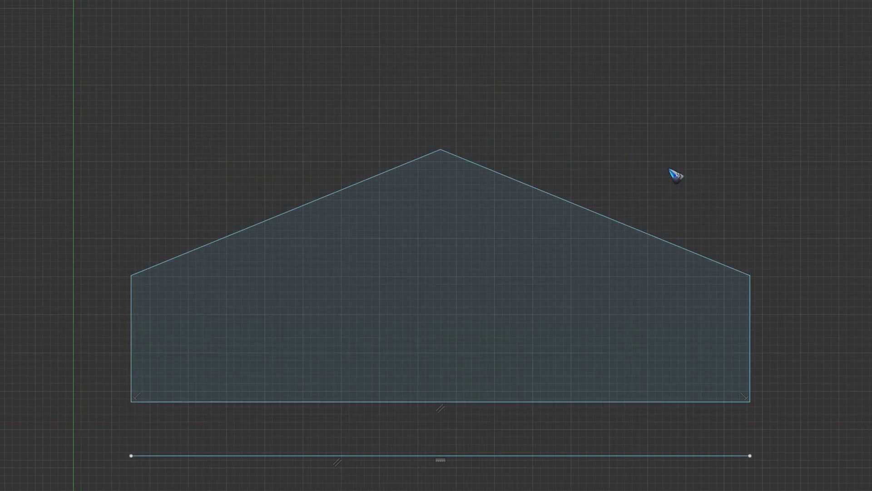
# Step: Draw a short separate line above the right roof slope, perpendicular to it
pyautogui.click(652, 196)
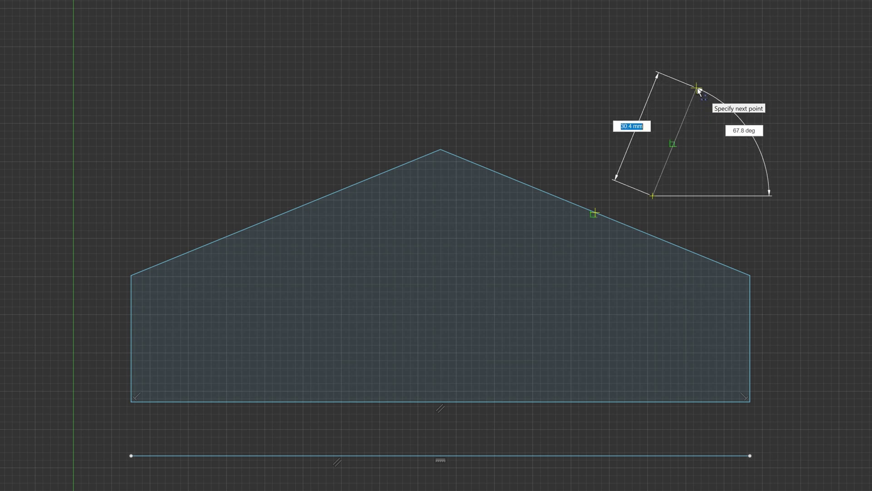
pyautogui.click(696, 88)
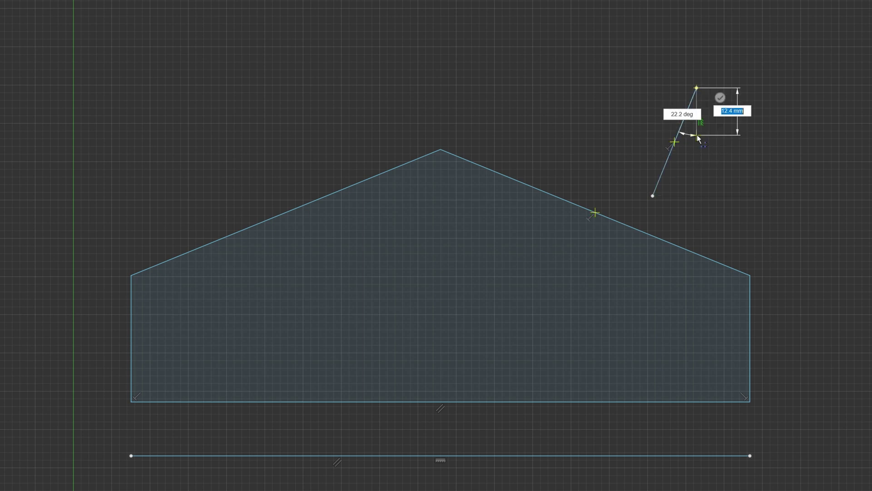
pyautogui.click(720, 97)
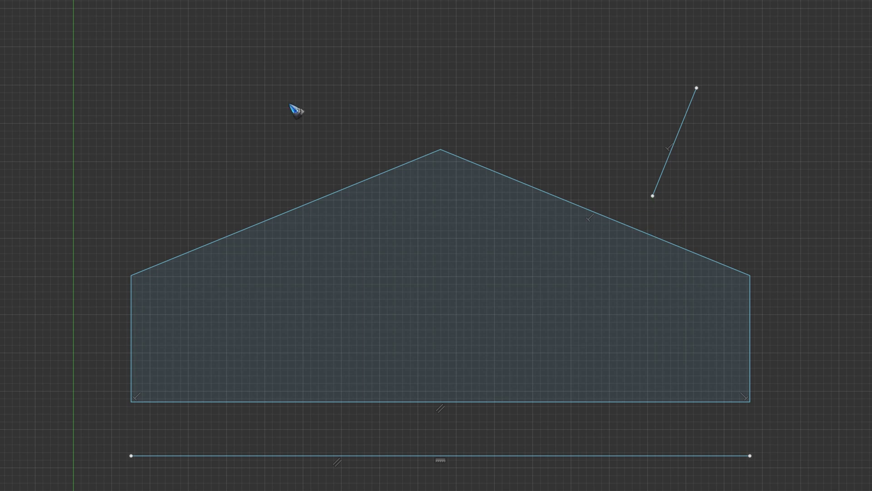
# Step: Place two level circles inside the house's lower left, the second slightly larger
pyautogui.press('c')
pyautogui.click(286, 338)
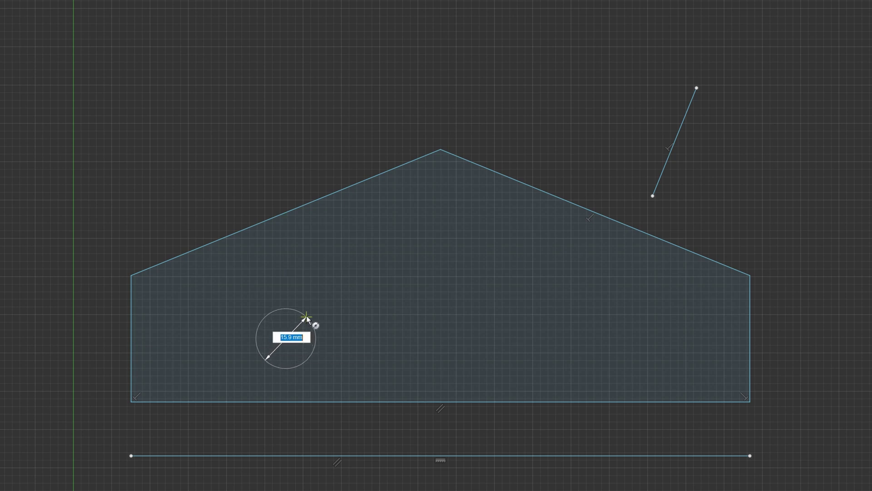
pyautogui.click(307, 318)
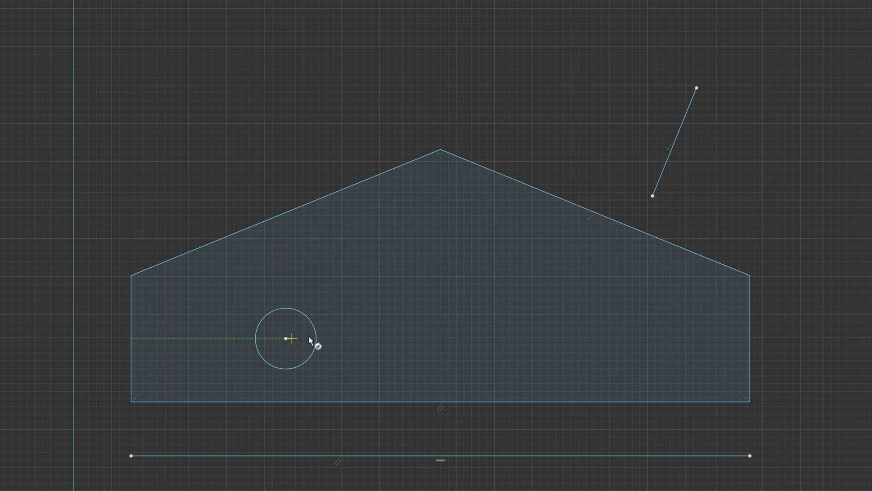
pyautogui.click(381, 338)
pyautogui.click(382, 309)
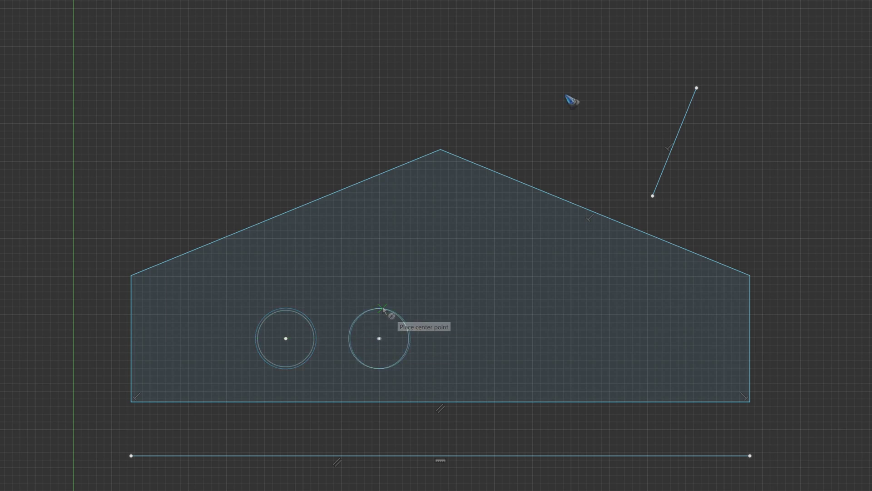
pyautogui.press('Escape')
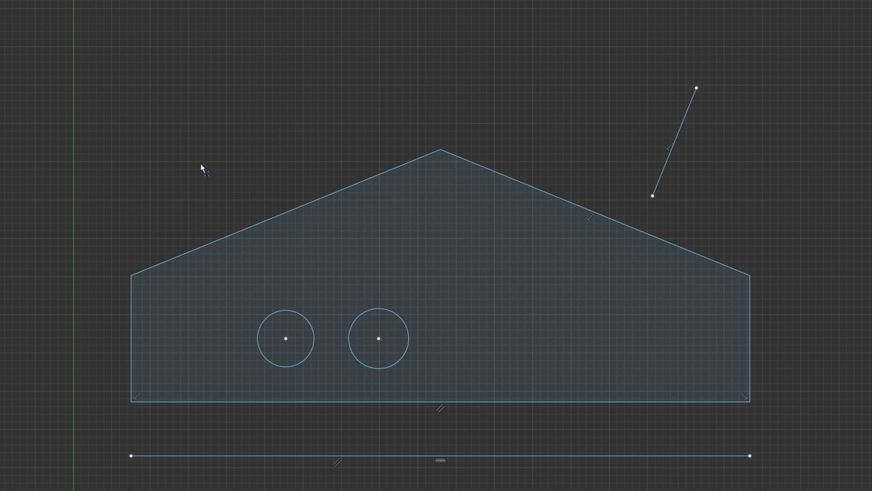
# Step: Draw a separate line of about 73.6 mm above and parallel to the left roof slope
pyautogui.click(135, 209)
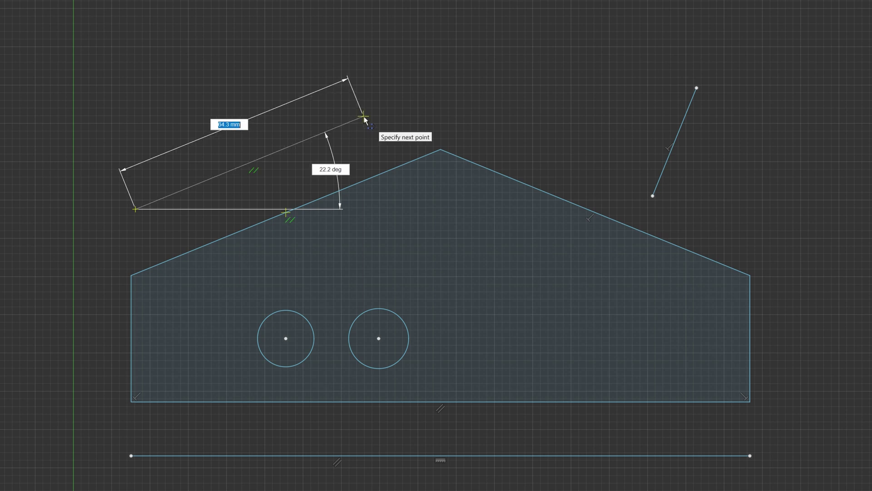
pyautogui.click(395, 103)
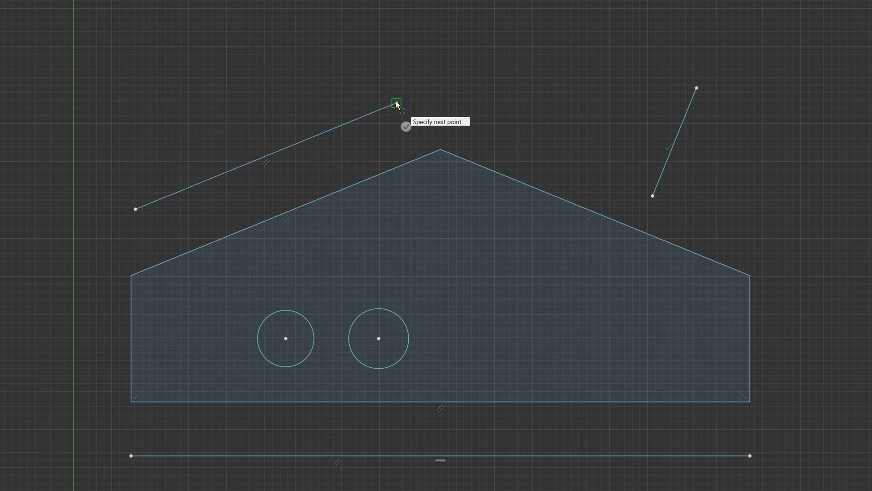
# Step: Draw a roughly 76.8 mm line above the right roof slope, perpendicular to the short slanted line
pyautogui.press('Escape')
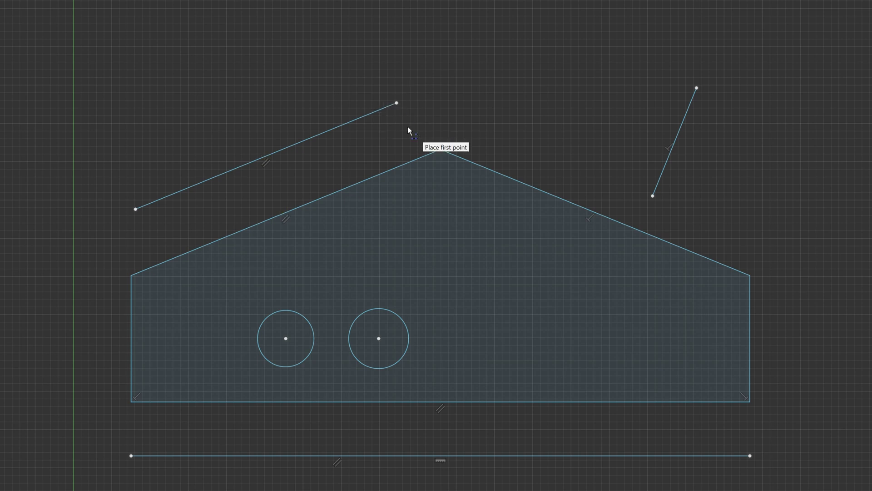
pyautogui.click(487, 103)
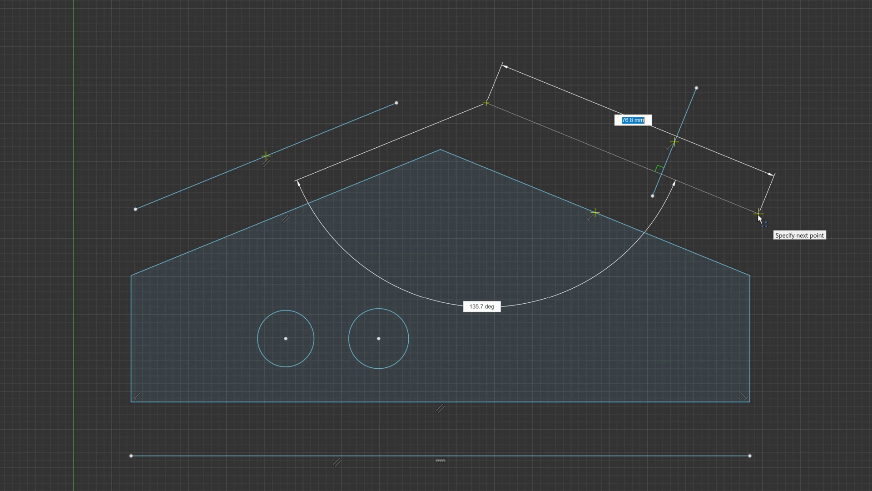
pyautogui.click(758, 213)
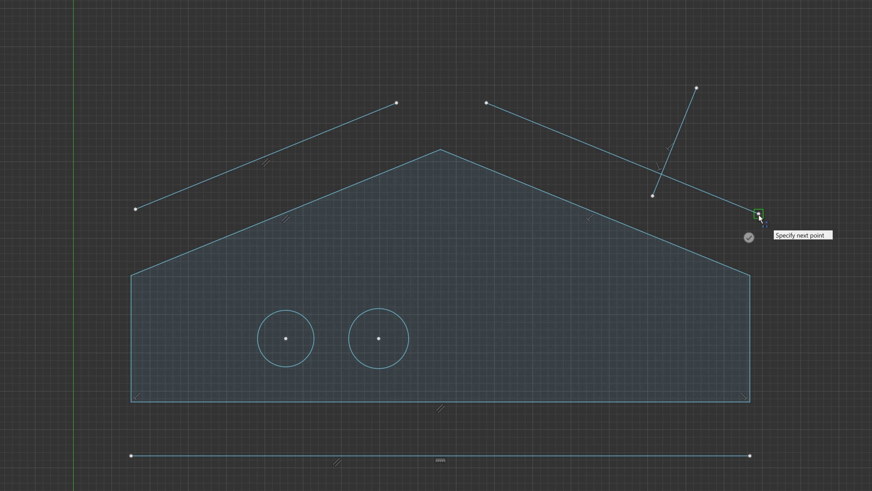
# Step: End the Line command so the line above the right roof slope stays a standalone segment
pyautogui.click(748, 237)
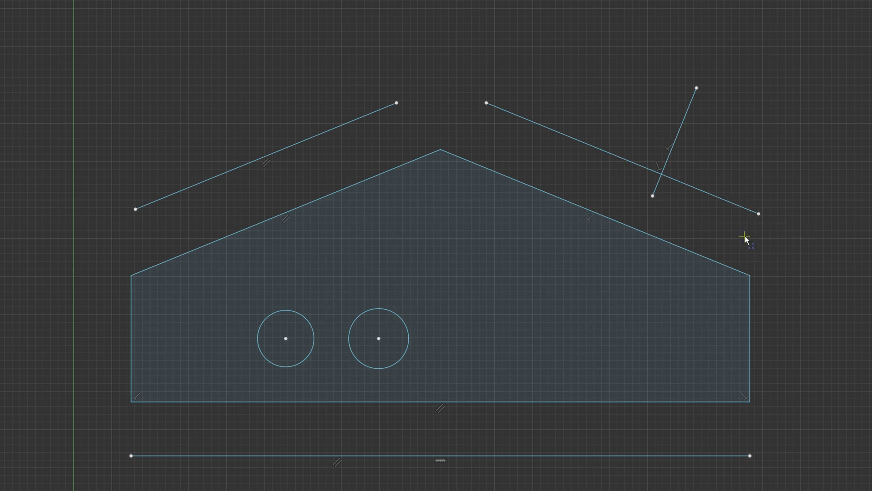